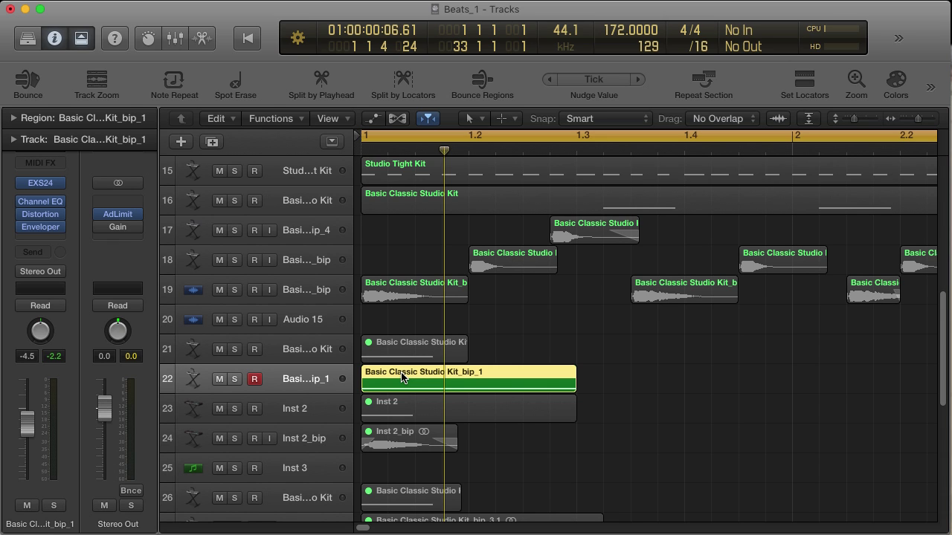
# - On the Inst 2 track, bypass the Channel EQ and recall the default setting of the EFM1 synth
pyautogui.click(315, 414)
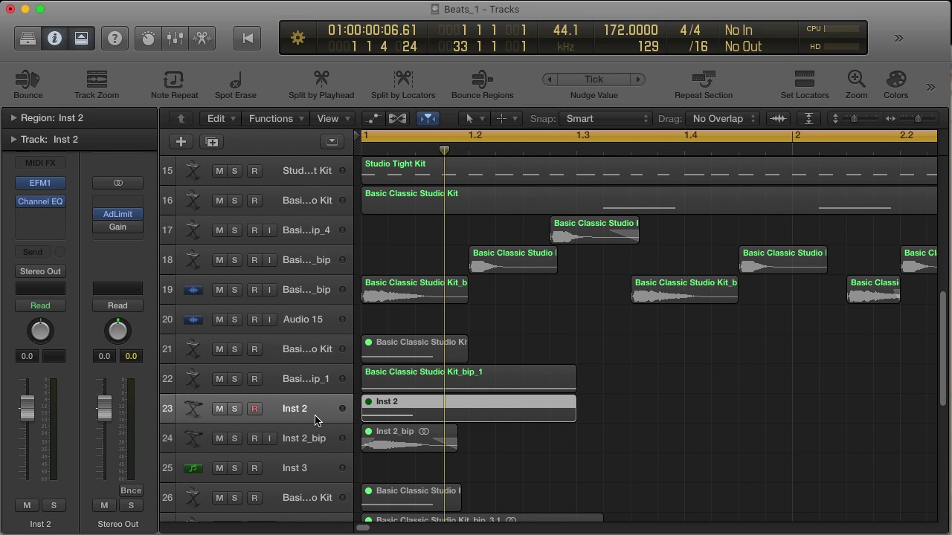
pyautogui.click(44, 183)
pyautogui.moveTo(195, 49); pyautogui.dragTo(570, 35)
pyautogui.click(24, 201)
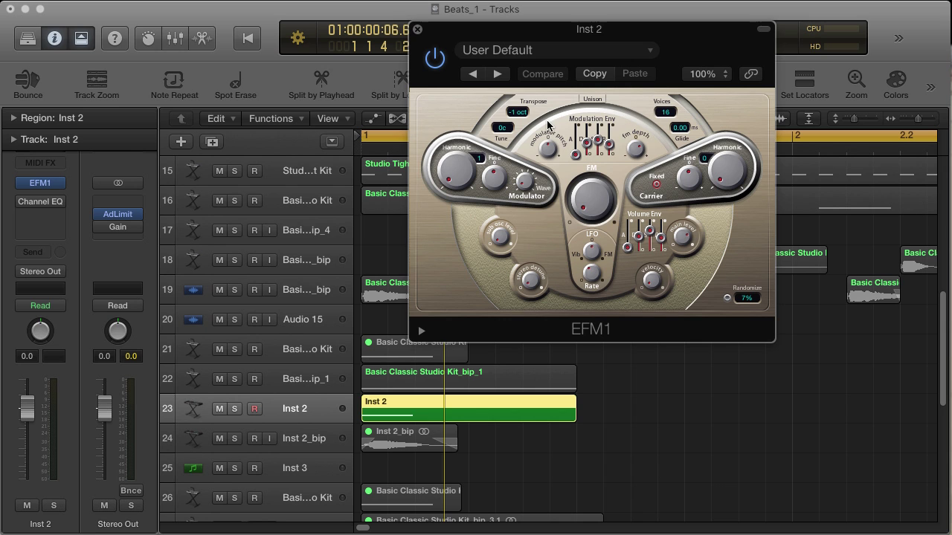
pyautogui.click(504, 54)
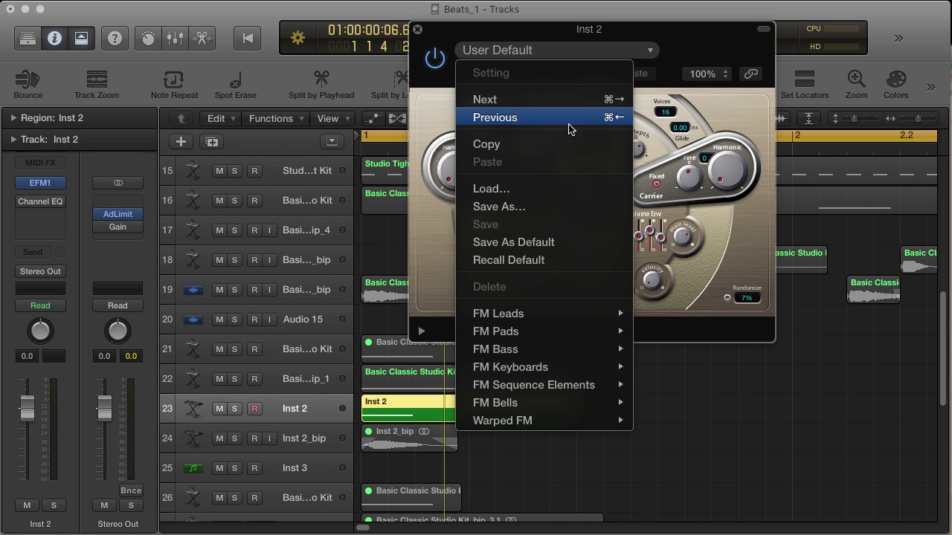
pyautogui.click(509, 261)
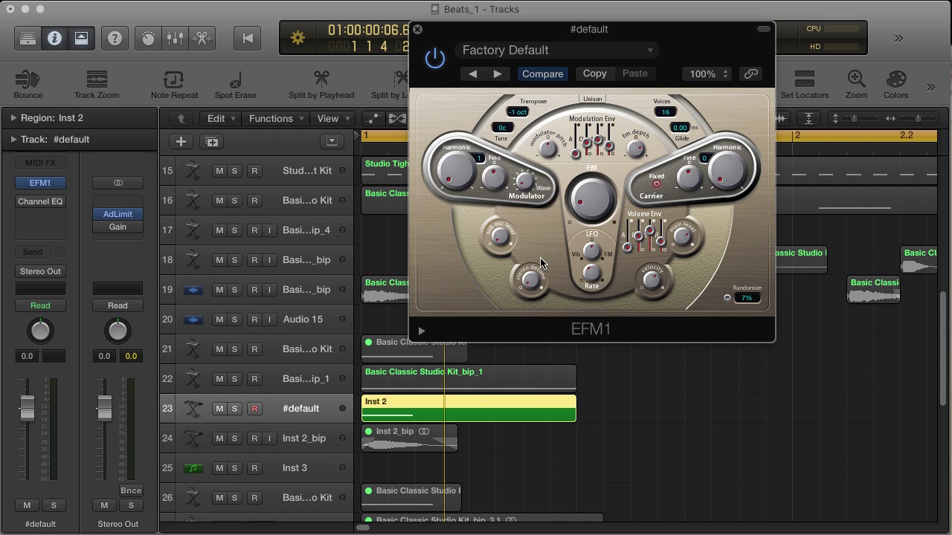
# - Inspect the E1 note of the Inst 2 region in the Piano Roll and play it back
pyautogui.doubleClick(408, 408)
pyautogui.click(391, 471)
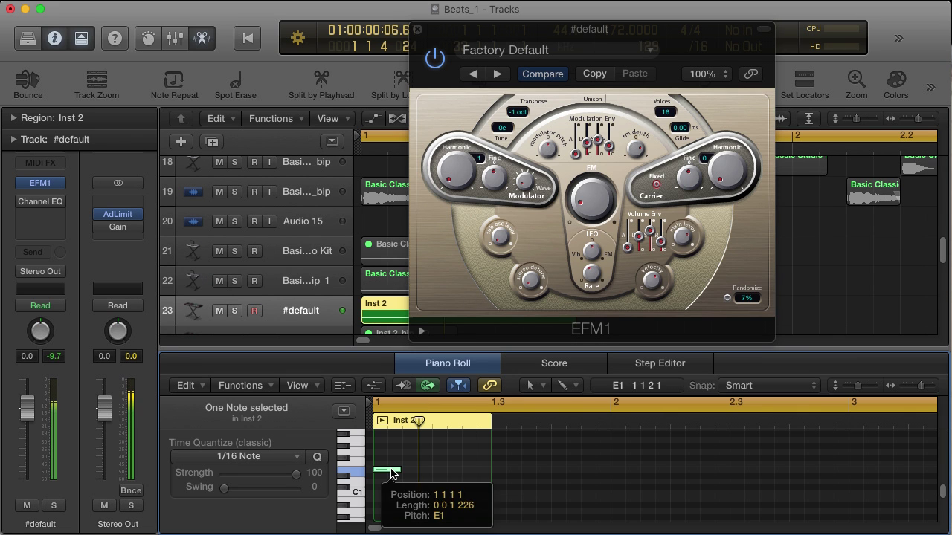
pyautogui.press('space')
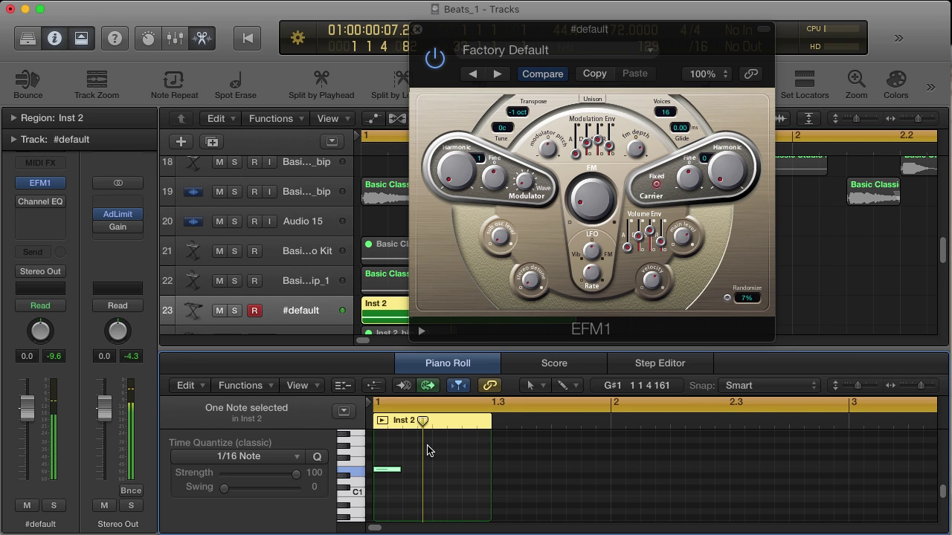
pyautogui.press('x')
pyautogui.press('x')
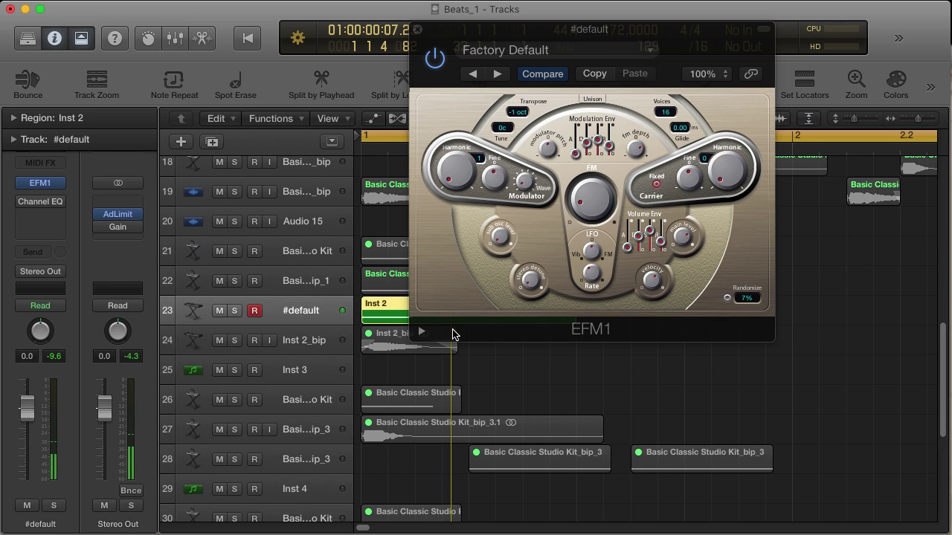
# - Examine the FM amount and FM depth controls in EFM1 and audition the unprocessed Inst 2 sound
pyautogui.click(583, 203)
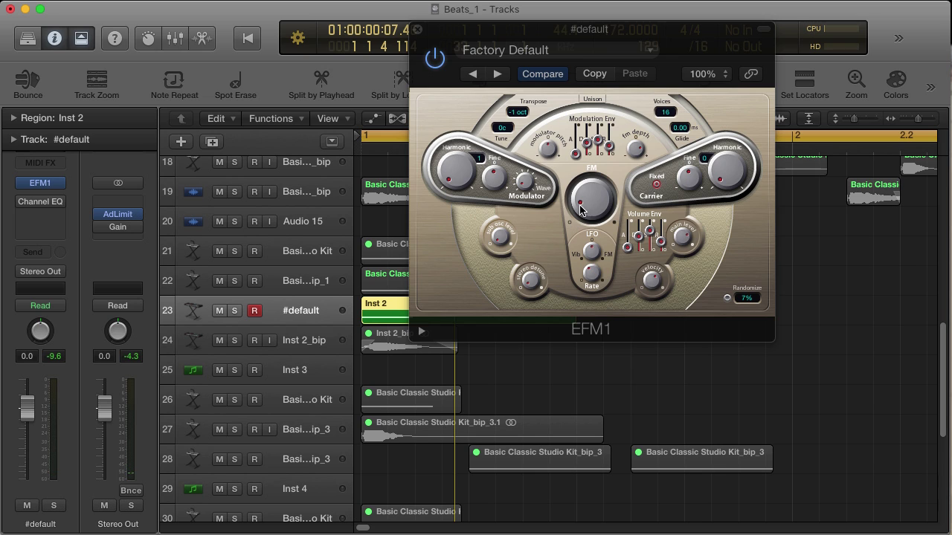
pyautogui.moveTo(583, 202); pyautogui.dragTo(608, 209)
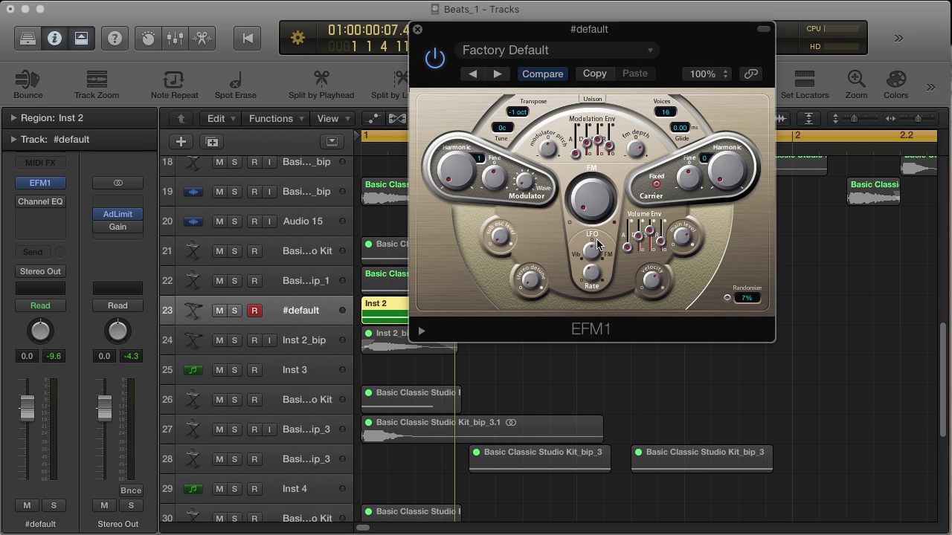
pyautogui.moveTo(635, 149); pyautogui.dragTo(635, 160)
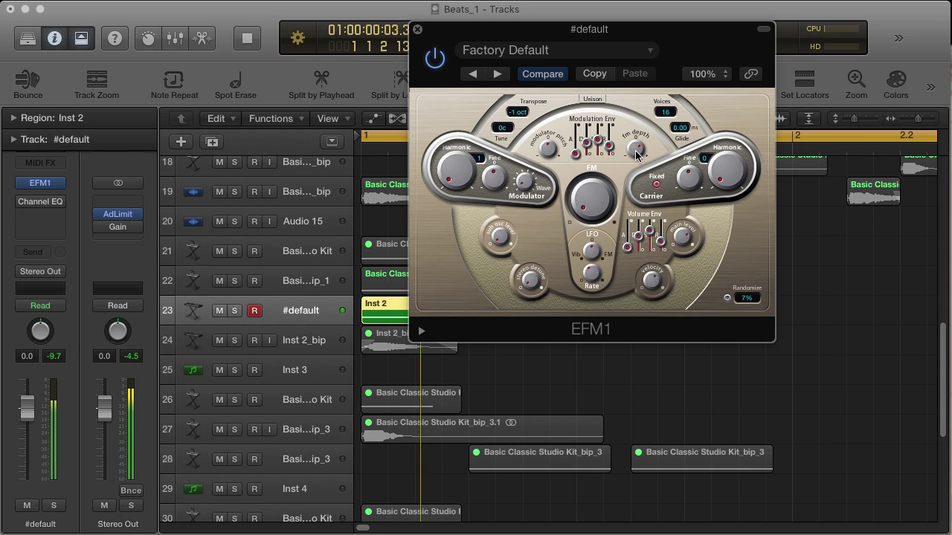
pyautogui.press('space')
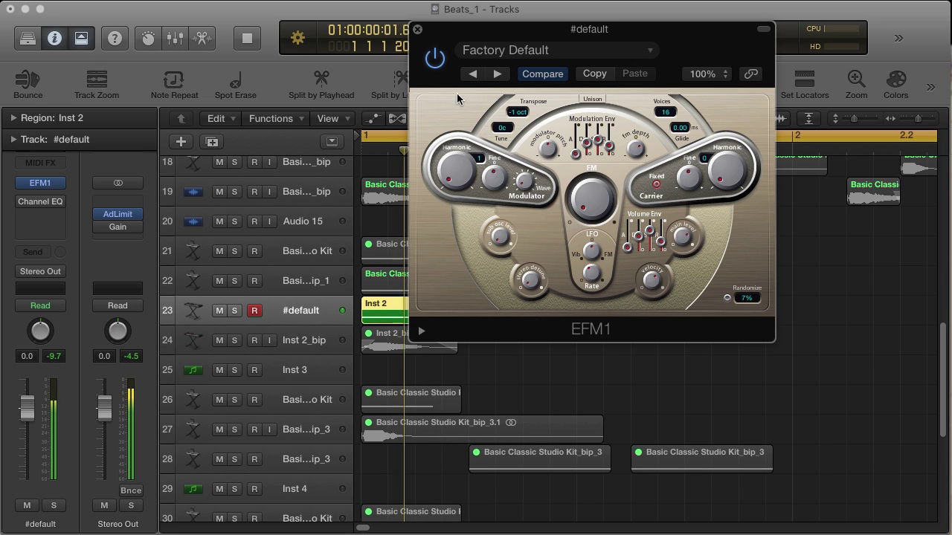
# - Close EFM1, turn on the Channel EQ of the Inst 2 region's track and play the region through it
pyautogui.click(417, 29)
pyautogui.click(41, 202)
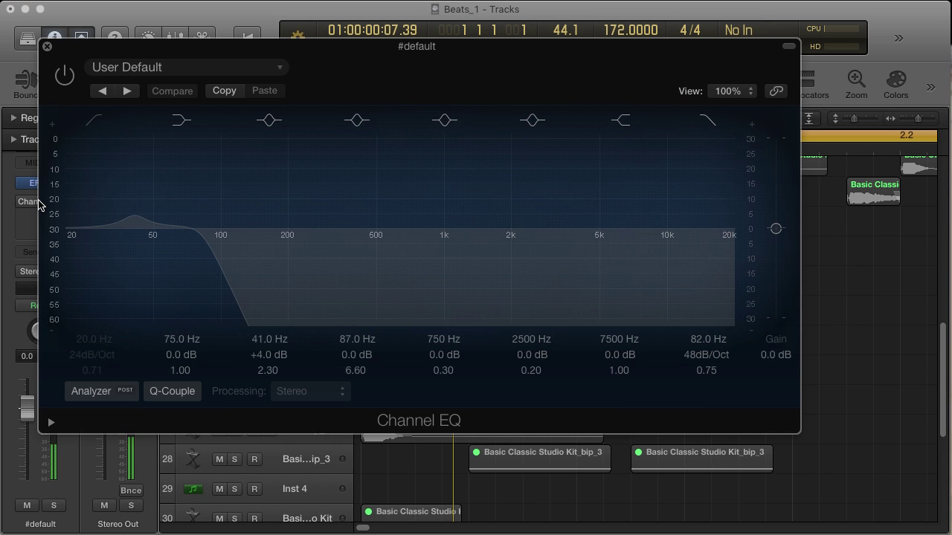
pyautogui.moveTo(201, 54); pyautogui.dragTo(313, 46)
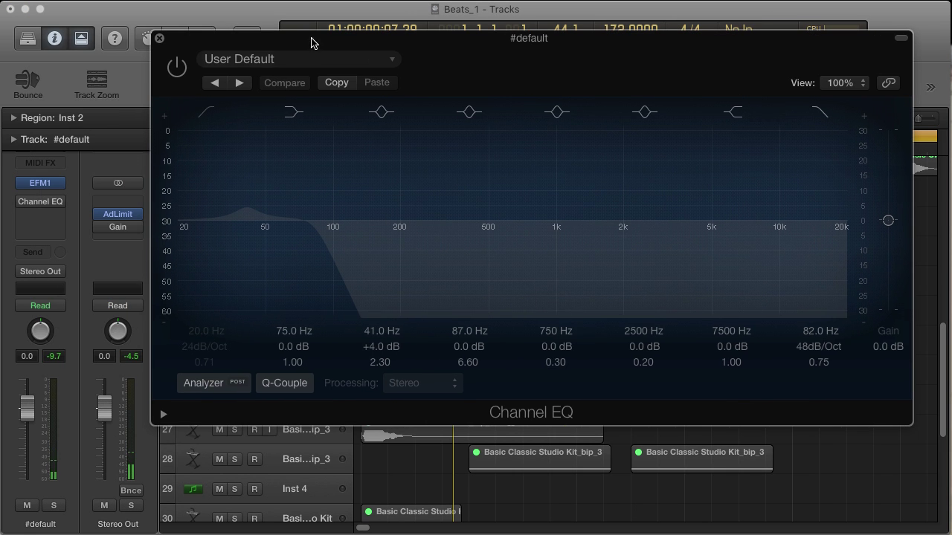
pyautogui.click(177, 72)
pyautogui.press('space')
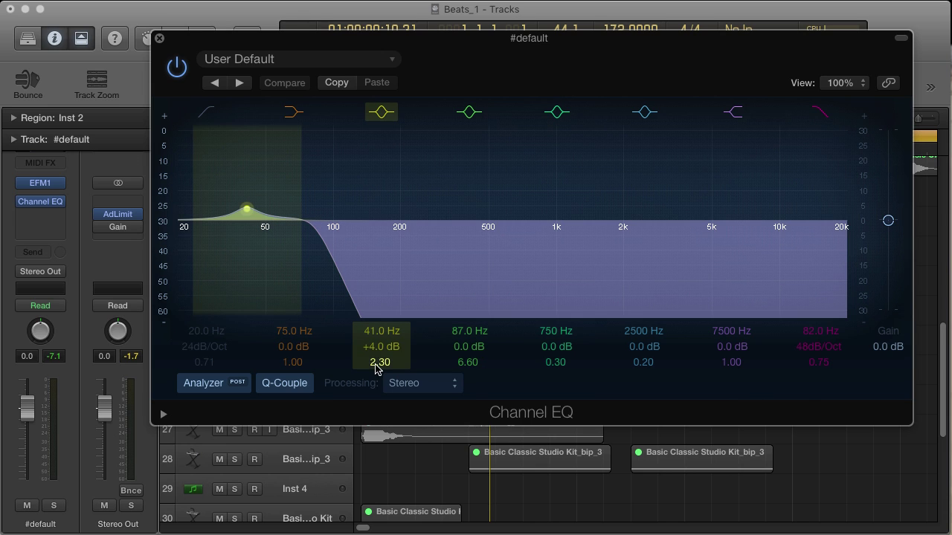
pyautogui.press('space')
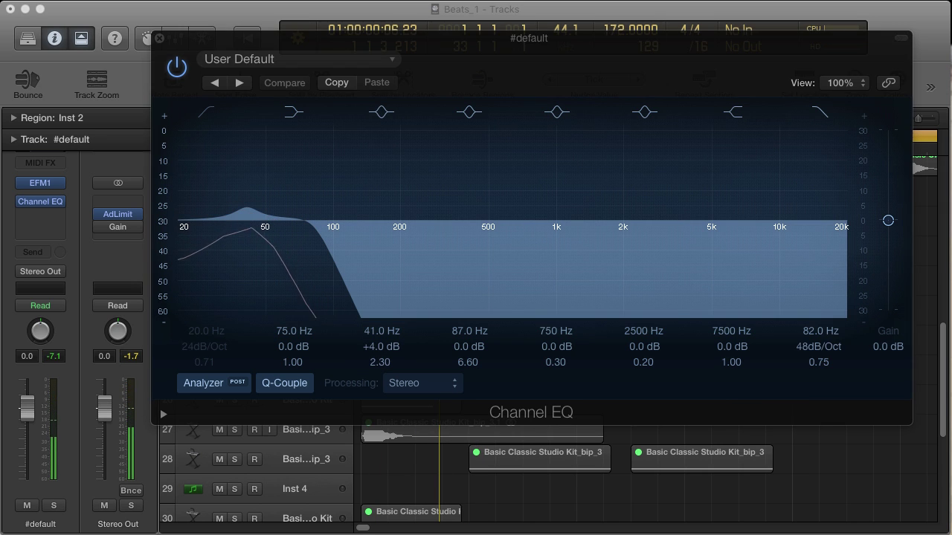
# - Switch to the octave shiz.jpg chart to look up the frequency of E in octave 1, and close it and the Channel EQ
pyautogui.press('super+Tab')
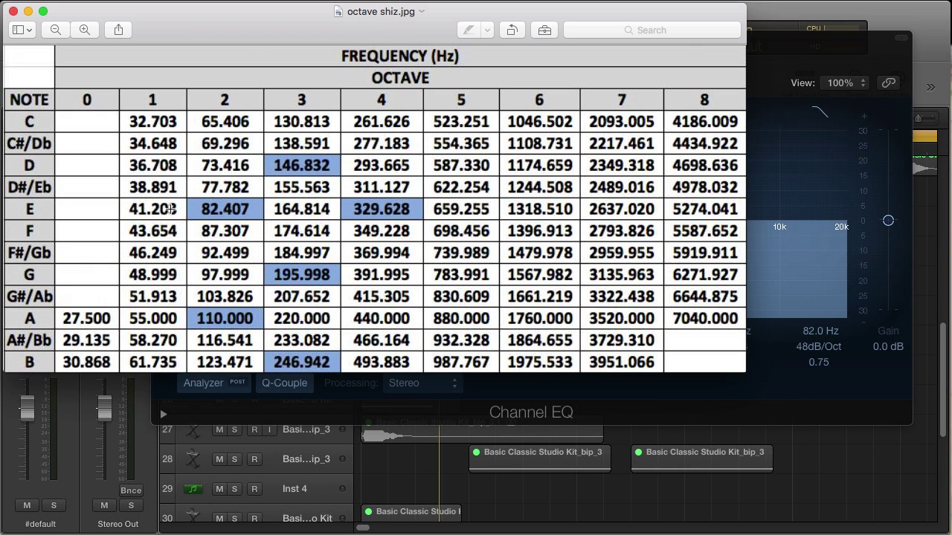
pyautogui.click(13, 12)
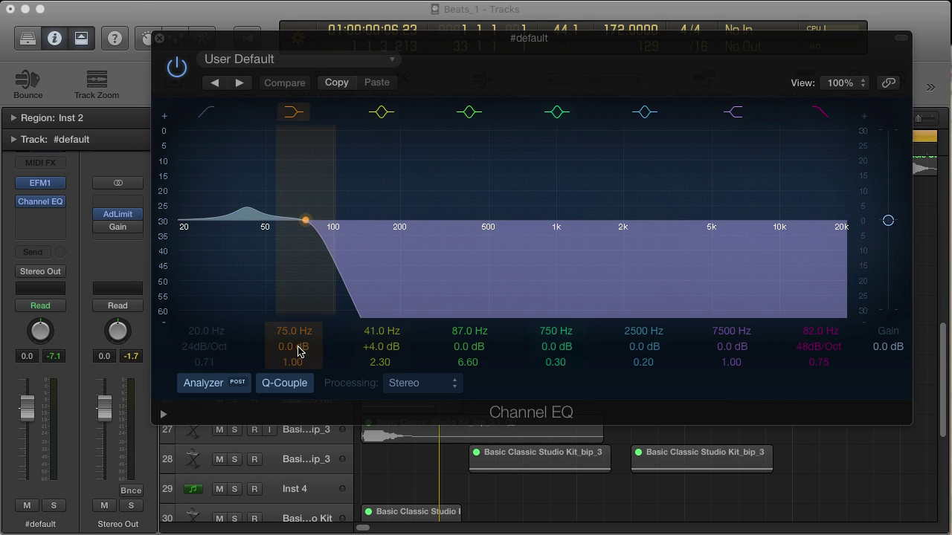
pyautogui.click(159, 38)
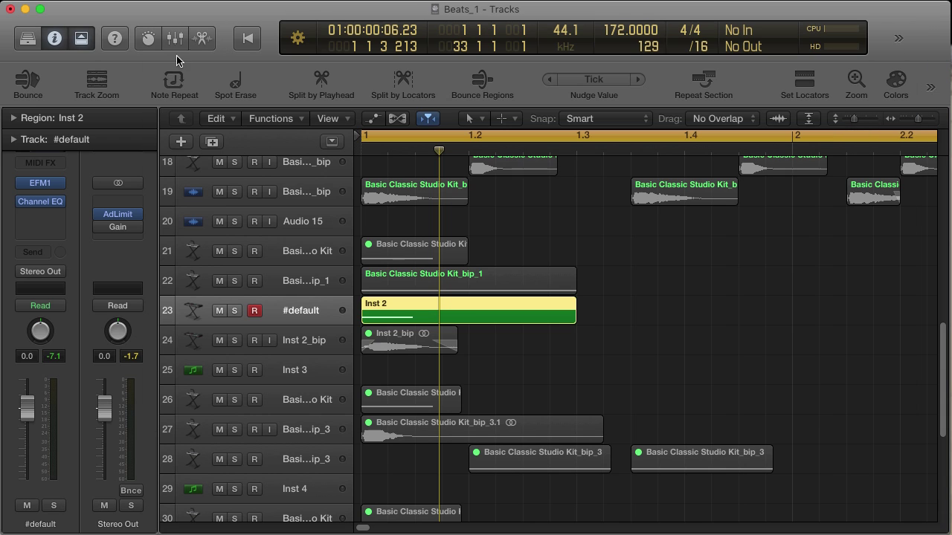
# - Select the Inst 2 region in the arrangement and audition it with the EQ active
pyautogui.click(512, 357)
pyautogui.click(418, 310)
pyautogui.press('space')
pyautogui.press('space')
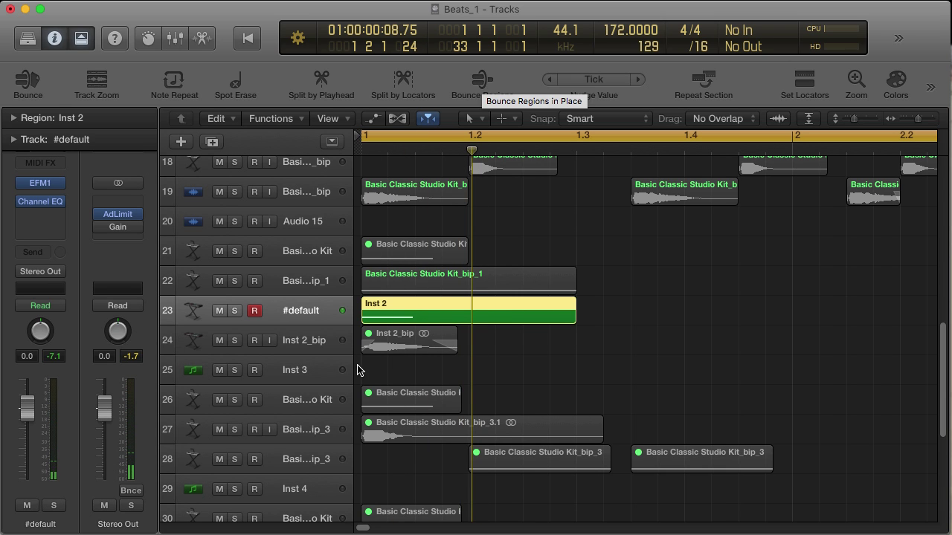
# - Mute the Inst 2 MIDI region and unmute the bounced Inst 2_bip audio region on track 24
pyautogui.click(401, 332)
pyautogui.click(385, 319)
pyautogui.click(393, 342)
pyautogui.click(395, 347)
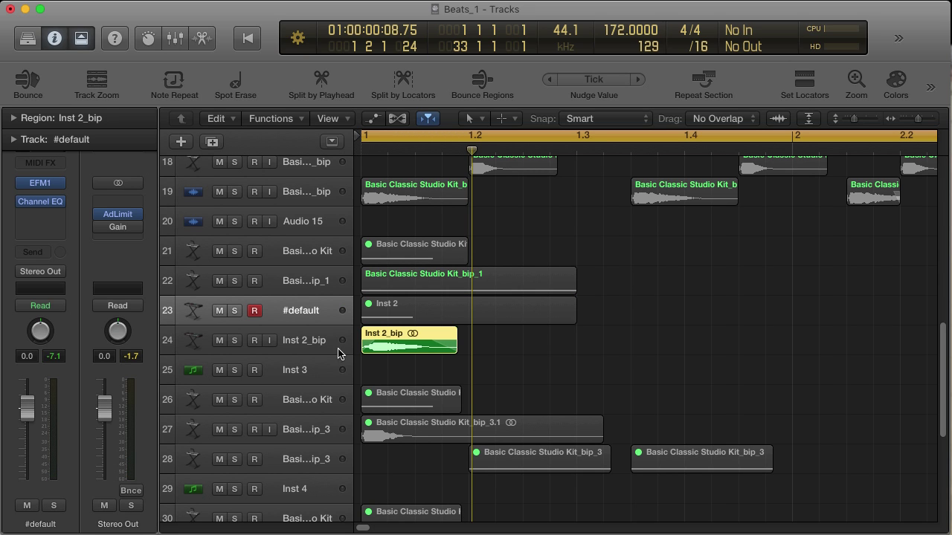
# - Examine the waveform of the Inst 2_bip region up close and audition it with its own track selected
pyautogui.press('super+Down')
pyautogui.press('super+Down')
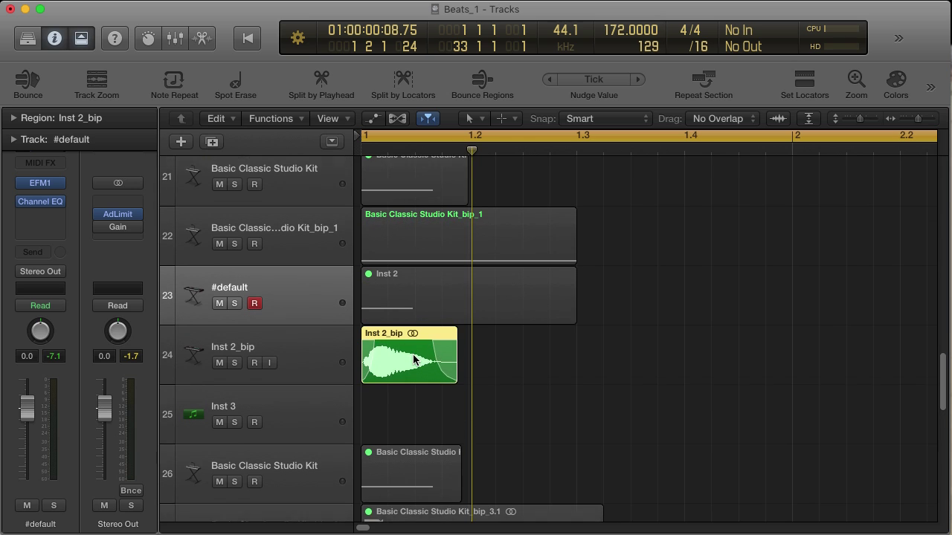
pyautogui.press('super+Right')
pyautogui.press('super+Right')
pyautogui.press(',')
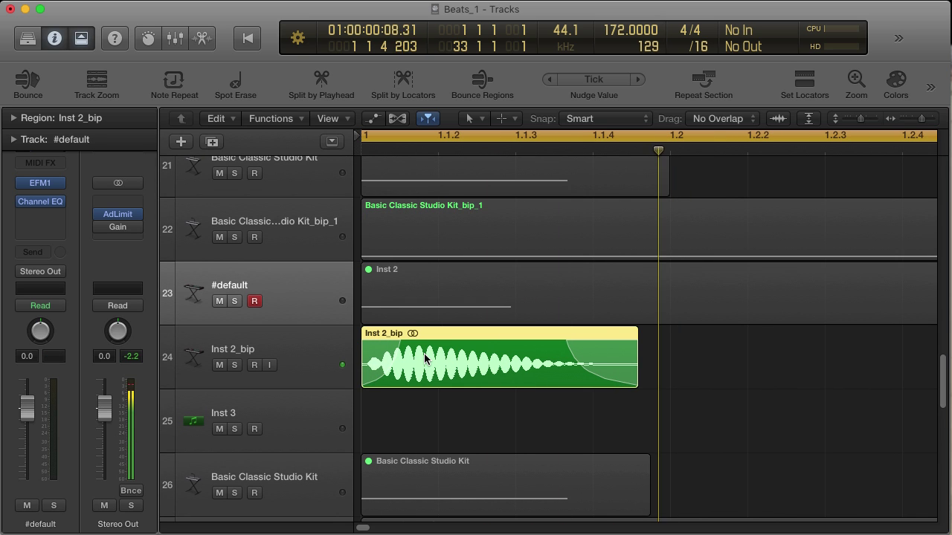
pyautogui.click(304, 357)
pyautogui.press('space')
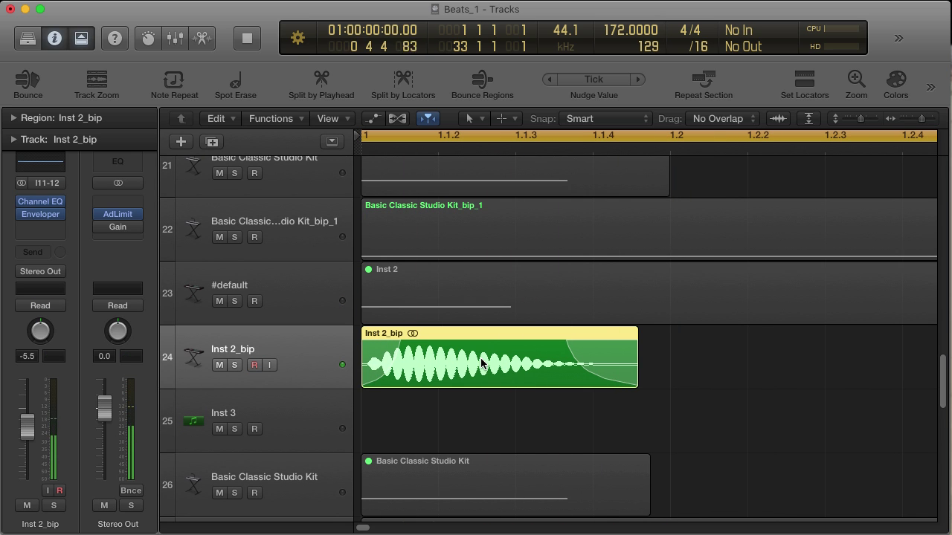
pyautogui.press('space')
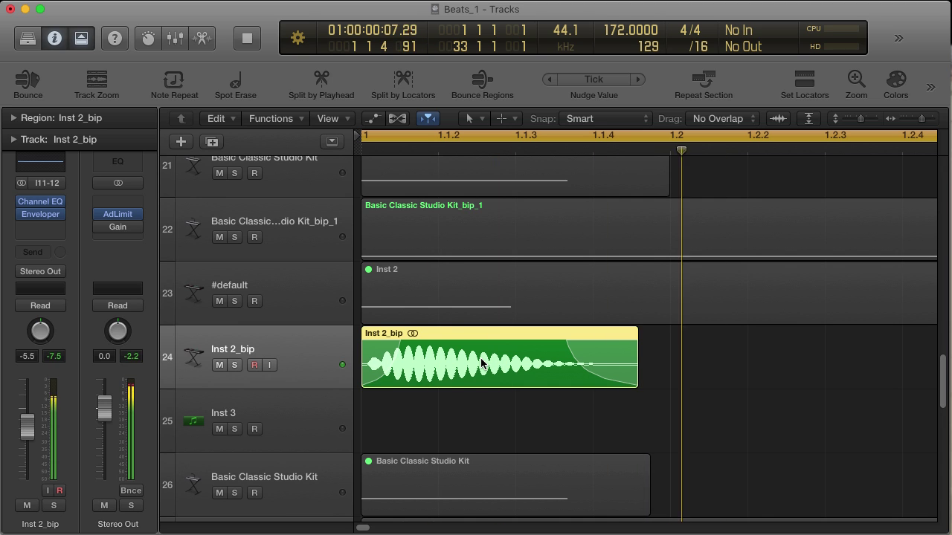
pyautogui.press('space')
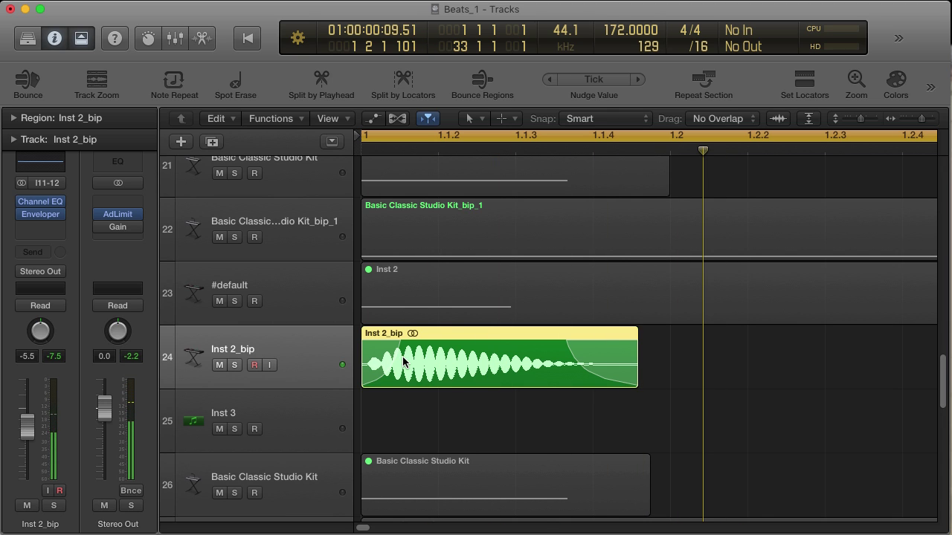
# - Switch to the Fade tool for working on the fades of the Inst 2_bip region
pyautogui.press('t')
pyautogui.click(403, 361)
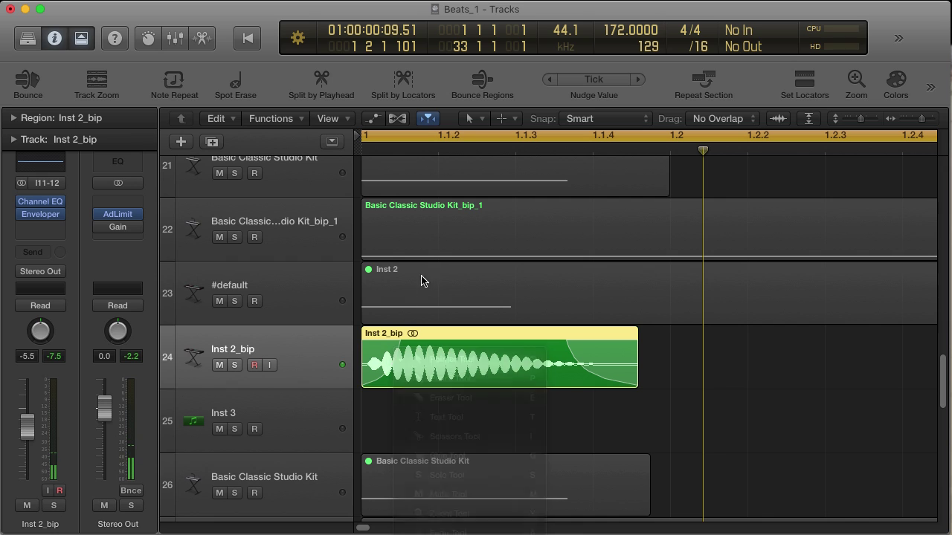
pyautogui.press('t')
pyautogui.press('a')
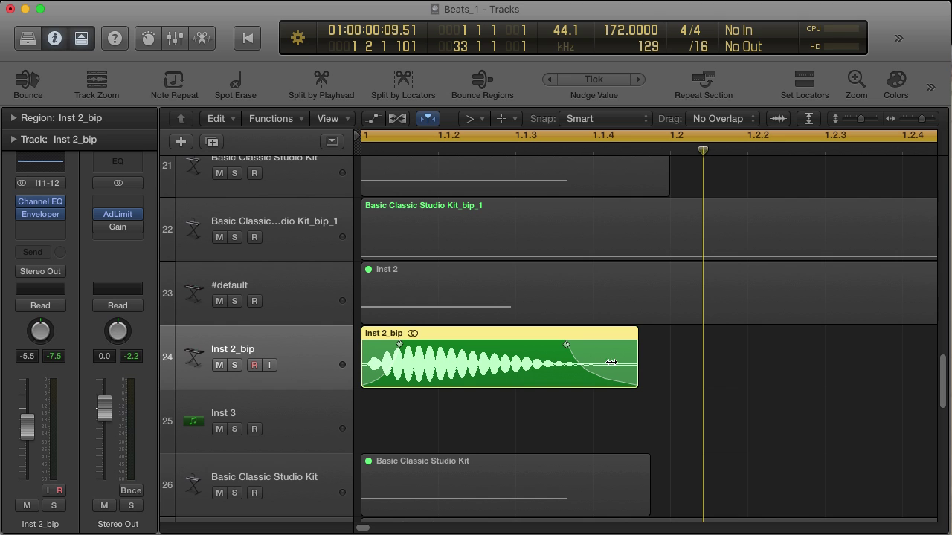
# - Review the Channel EQ and Enveloper settings on the Inst 2_bip track while auditioning its sound
pyautogui.click(38, 203)
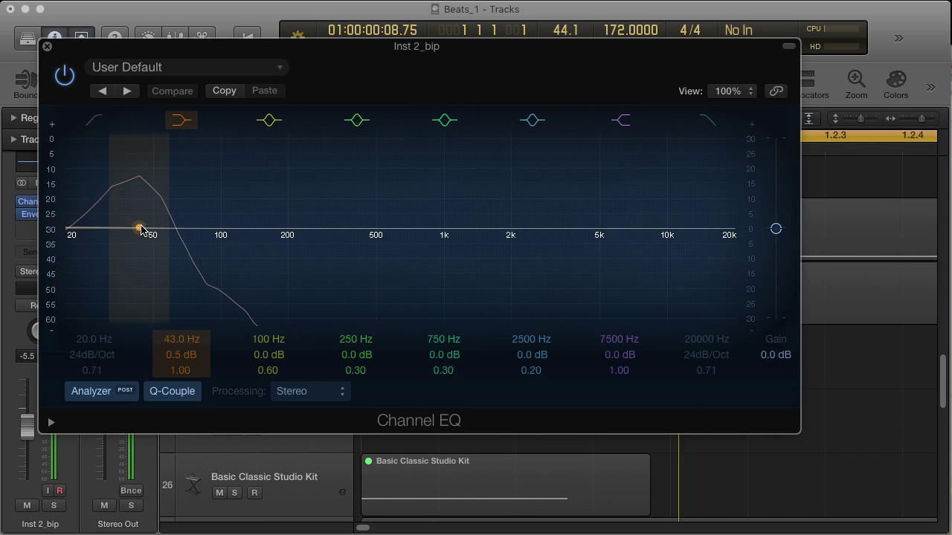
pyautogui.click(47, 47)
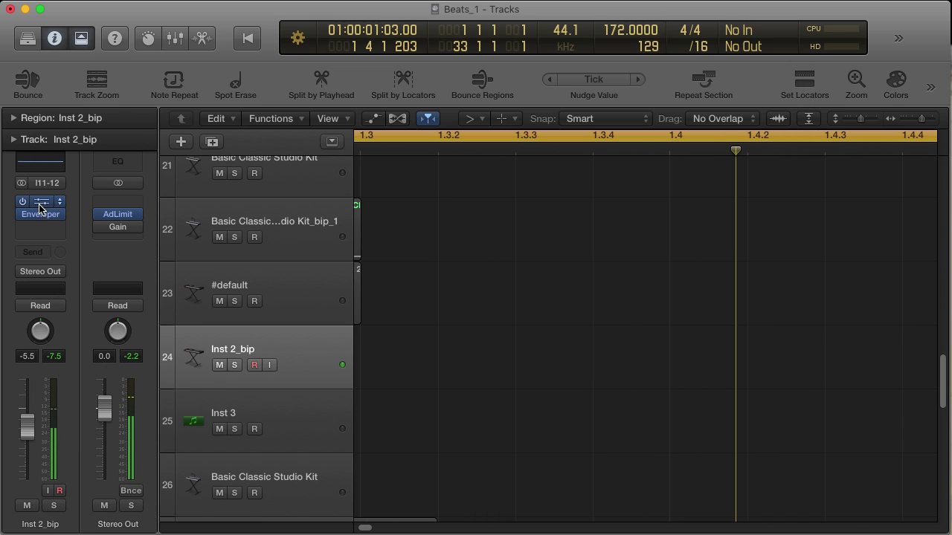
pyautogui.click(40, 215)
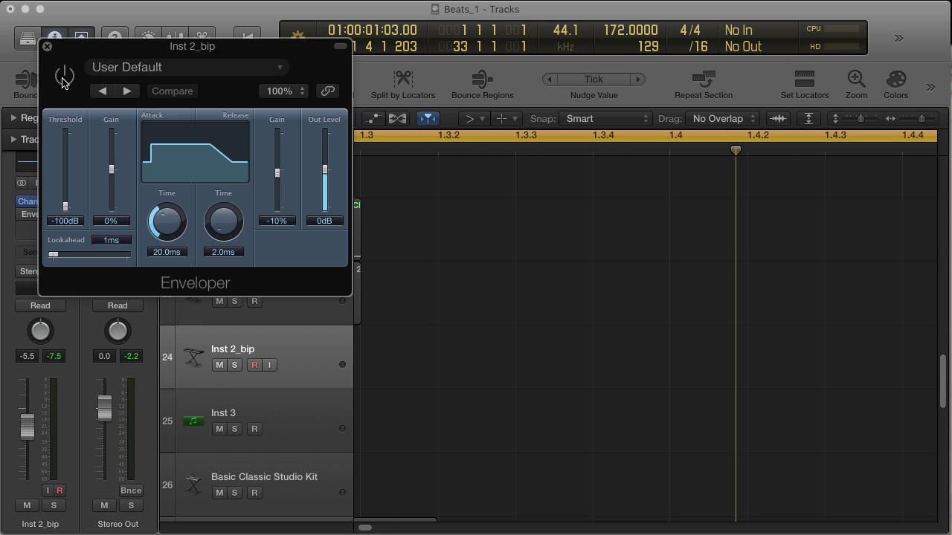
pyautogui.press('space')
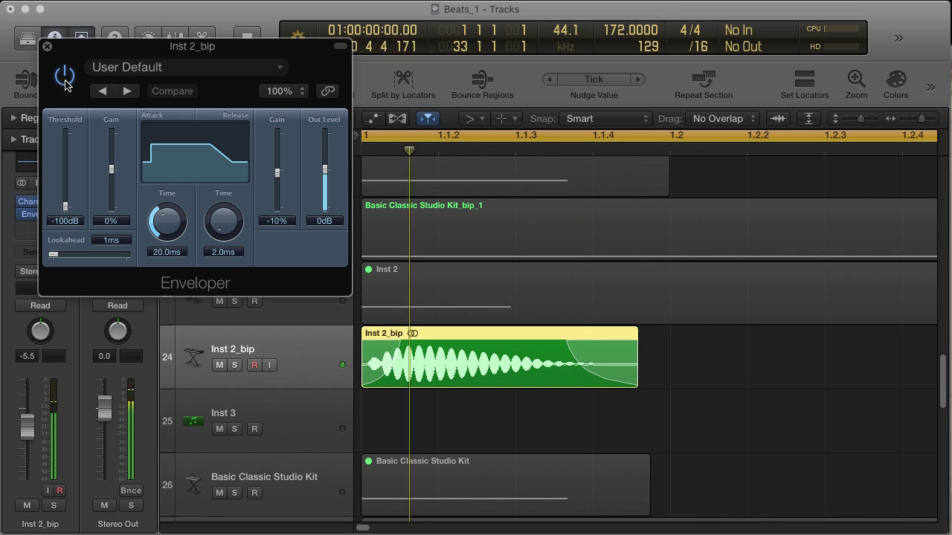
pyautogui.click(46, 46)
# - Select the Basic Classic Studio Kit_bip_1 and Inst 2_bip regions and audition them layered together
pyautogui.click(686, 429)
pyautogui.scroll(-5, 682, 419)
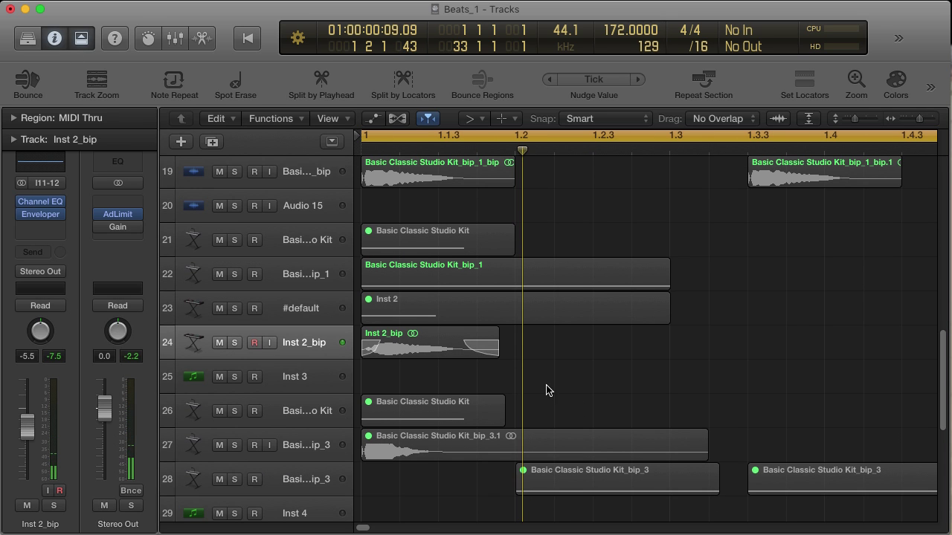
pyautogui.click(414, 290)
pyautogui.keyDown('shift'); pyautogui.click(409, 336); pyautogui.keyUp('shift')
pyautogui.press('space')
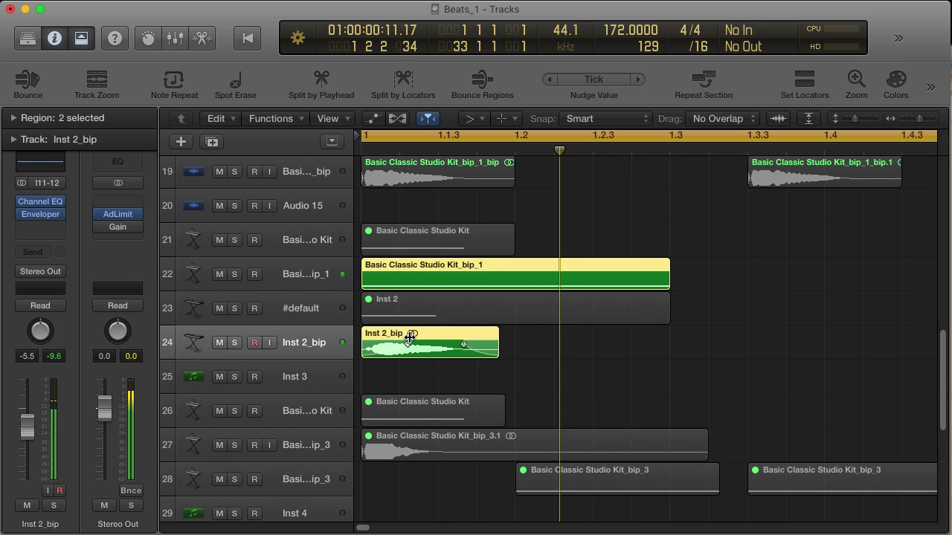
pyautogui.press('space')
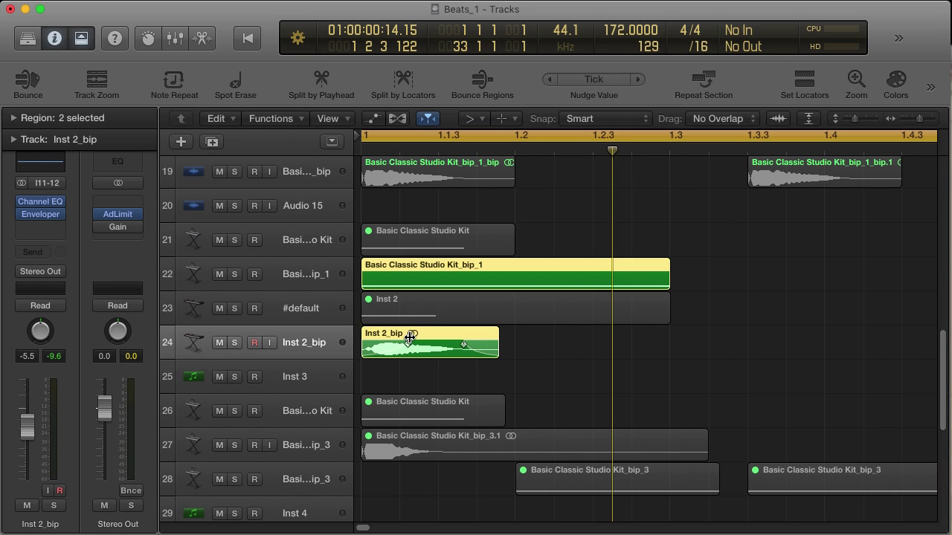
pyautogui.press('space')
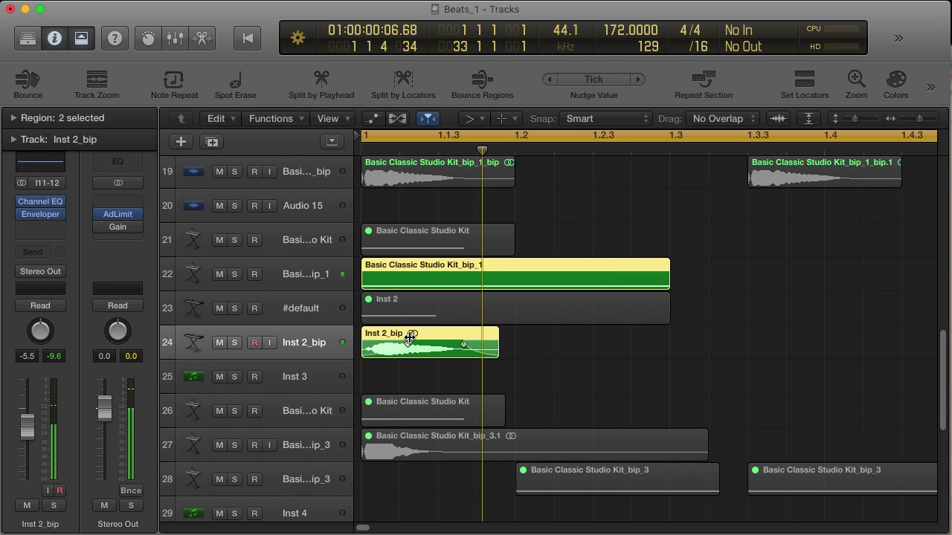
# - Finish auditioning the layered sub and drum, and reselect the Inst 2_bip and Basic Classic Studio Kit_bip_1 regions as a pair
pyautogui.press('r')
pyautogui.press('space')
pyautogui.press('super+Up')
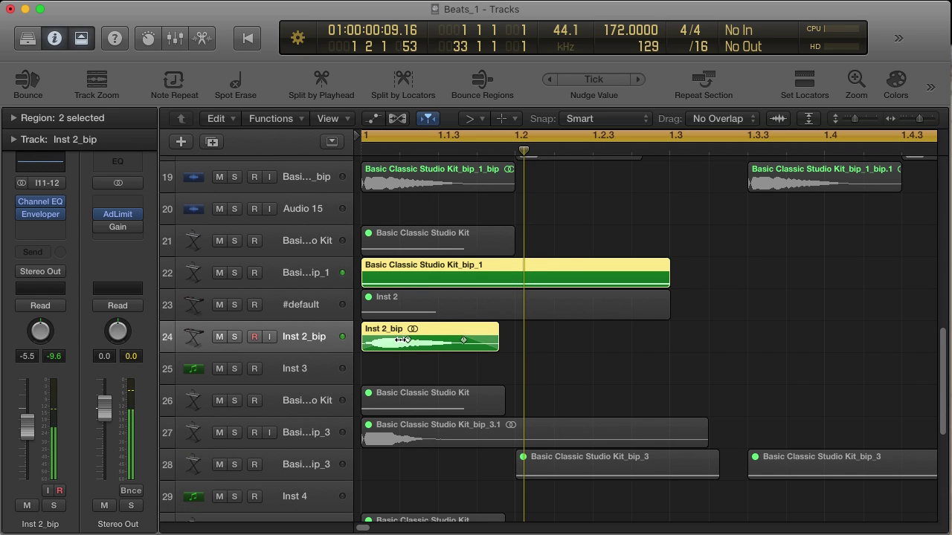
pyautogui.press('super+Left')
pyautogui.press('super+Up')
pyautogui.press('super+Up')
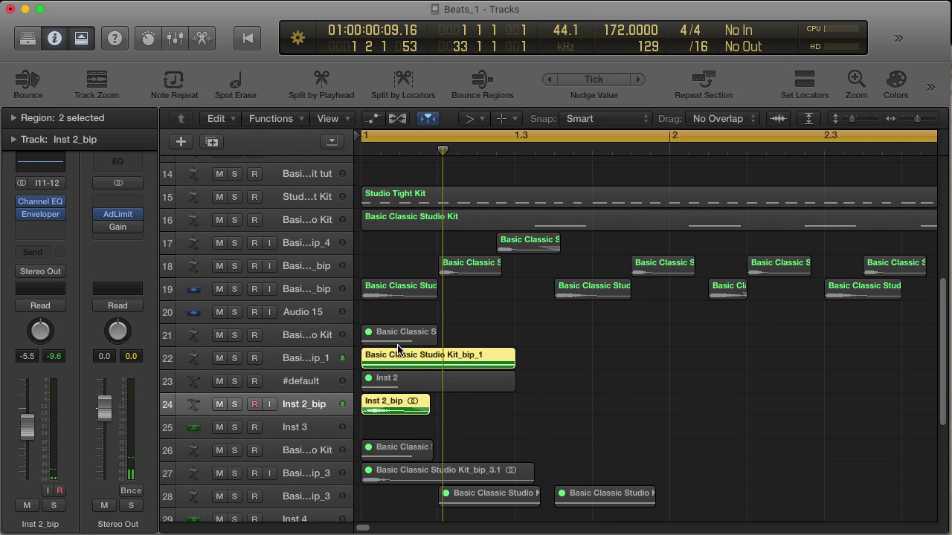
pyautogui.click(300, 290)
pyautogui.click(435, 406)
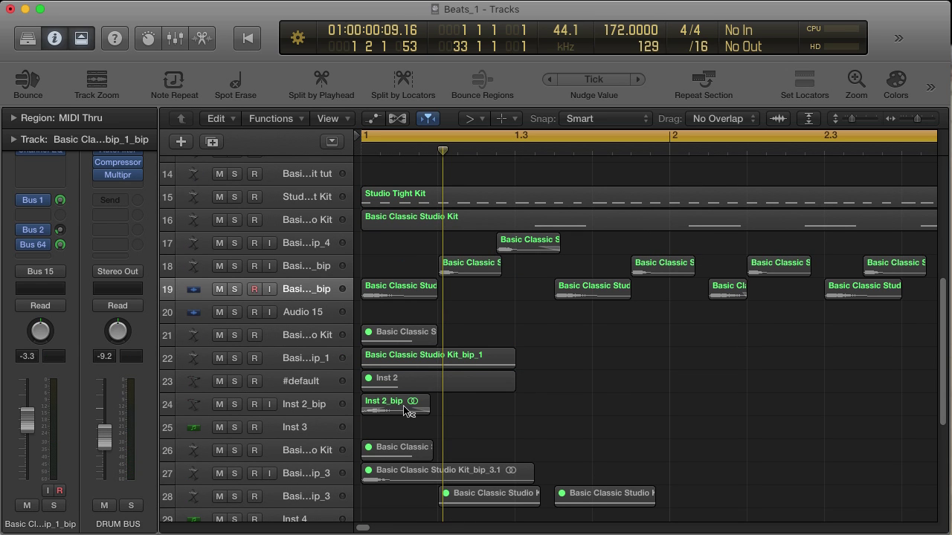
pyautogui.click(404, 405)
pyautogui.keyDown('shift'); pyautogui.click(398, 362); pyautogui.keyUp('shift')
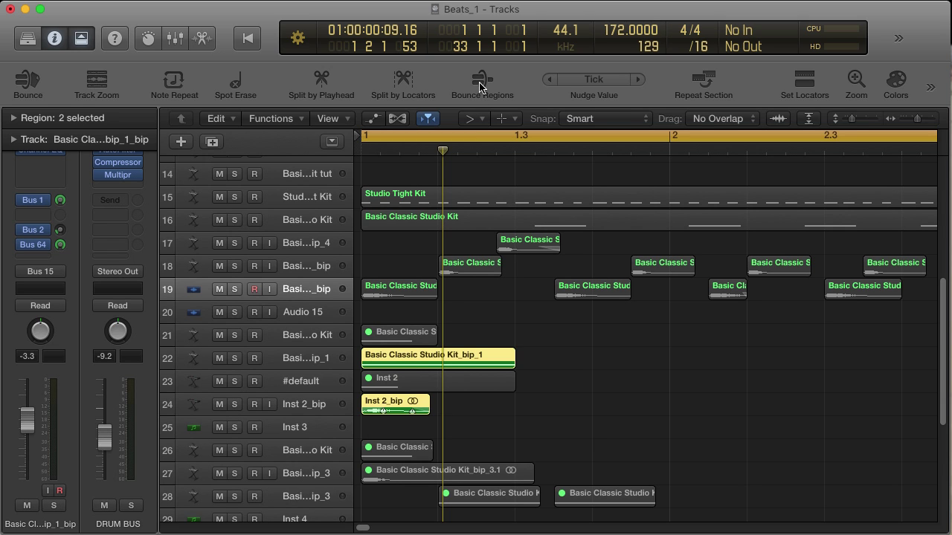
# - Select the Basic Classic Studio Kit_bip_1_bip track, hide the toolbar, and audition it with its Channel EQ, sends and DRUM BUS plug-ins bypassed
pyautogui.click(309, 291)
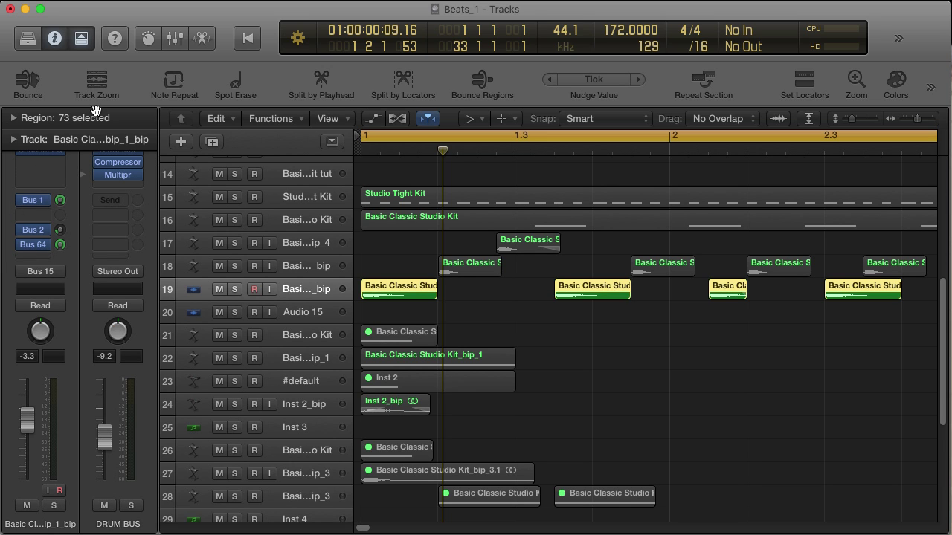
pyautogui.click(81, 39)
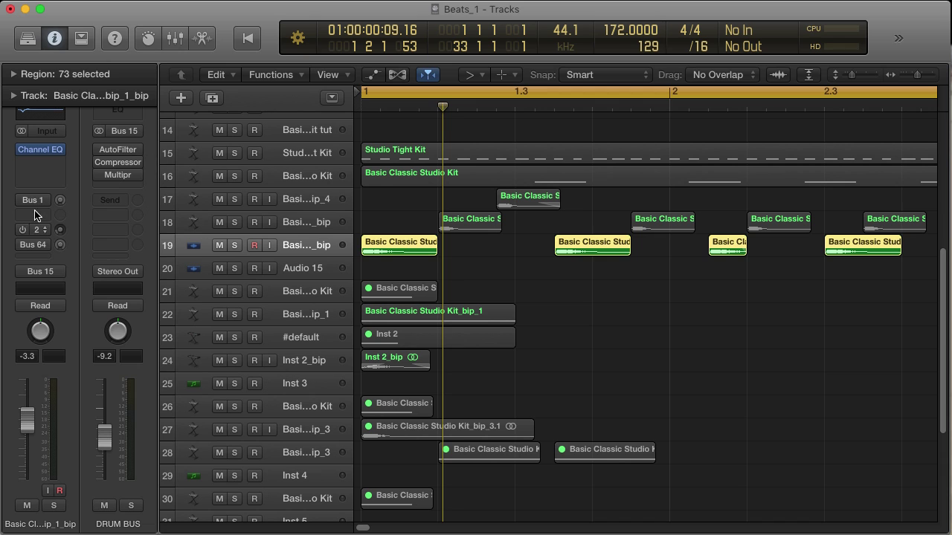
pyautogui.press('space')
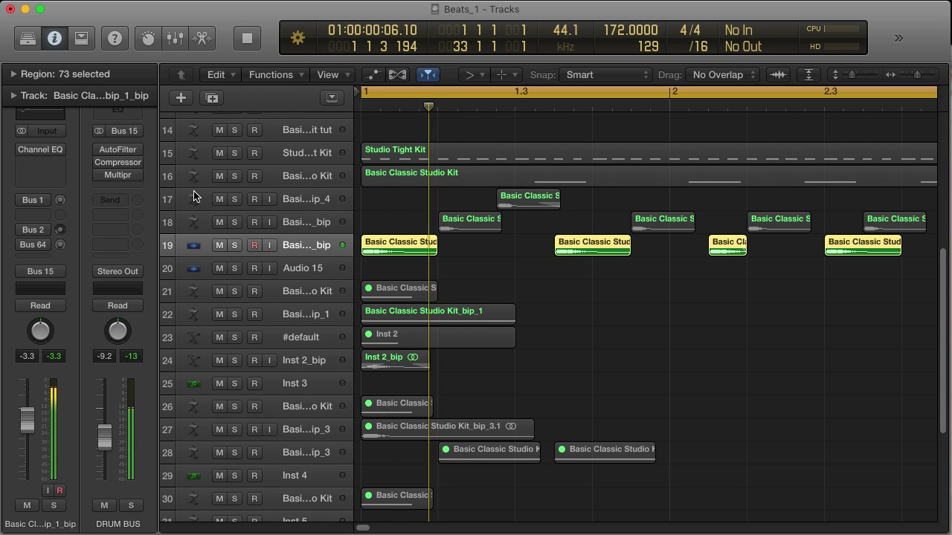
pyautogui.press('space')
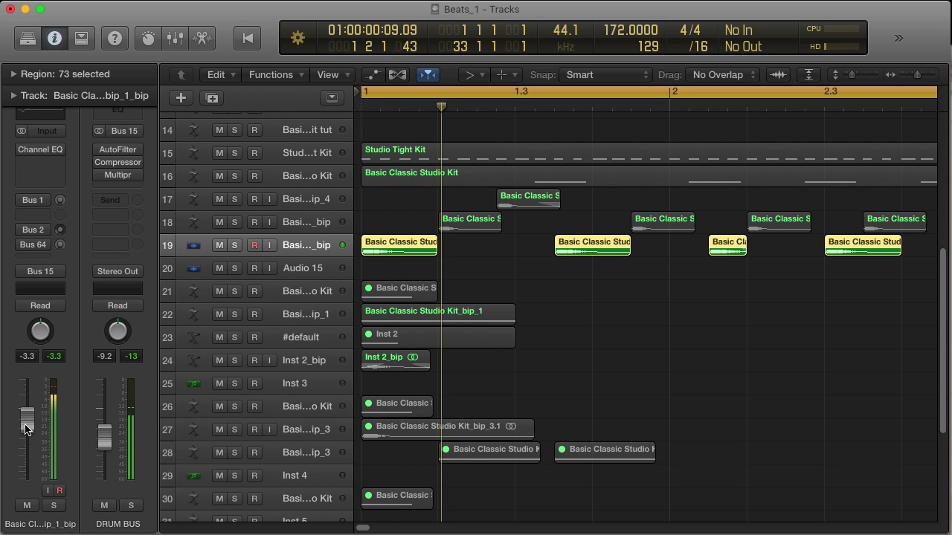
# - Re-enable the Bus 1 send and Channel EQ on the bounced drum track, and set the -8.0 dB band's frequency to 41.5 Hz
pyautogui.click(60, 200)
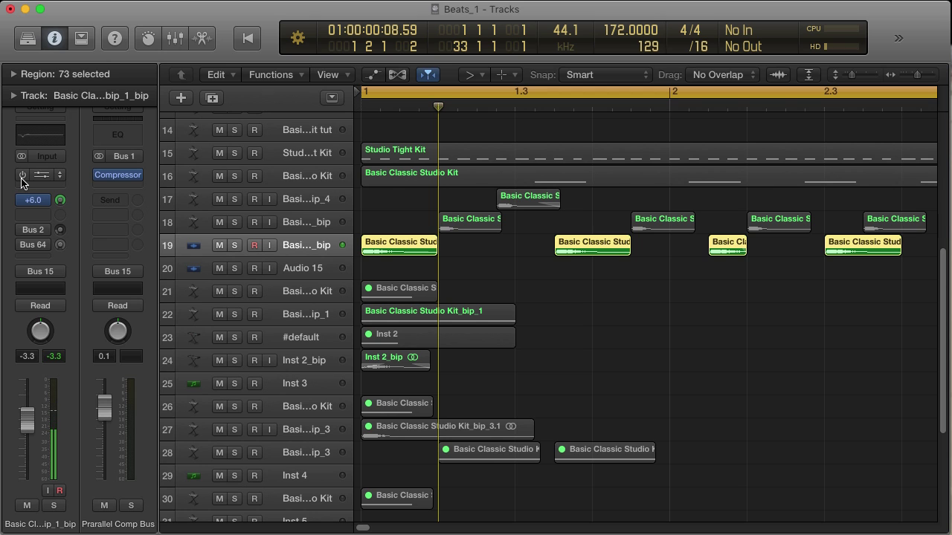
pyautogui.click(41, 176)
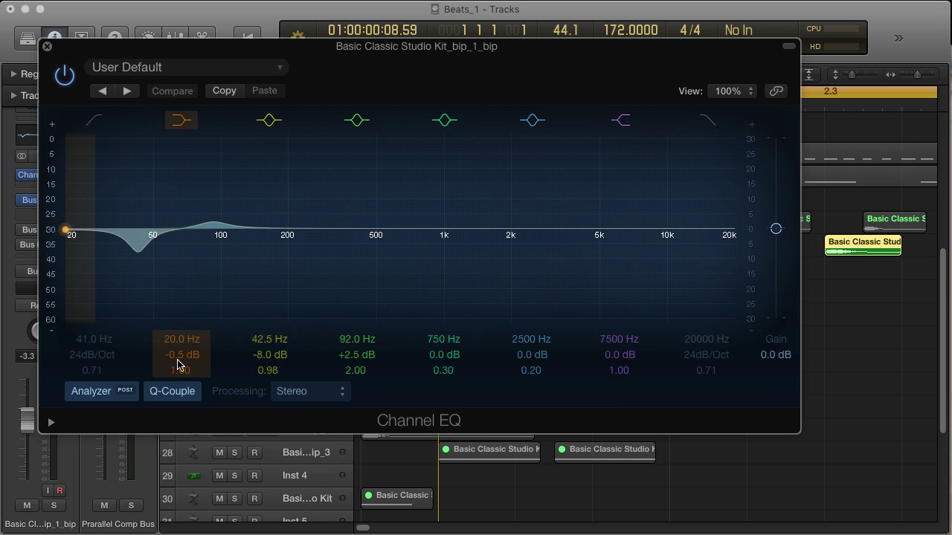
pyautogui.doubleClick(265, 343)
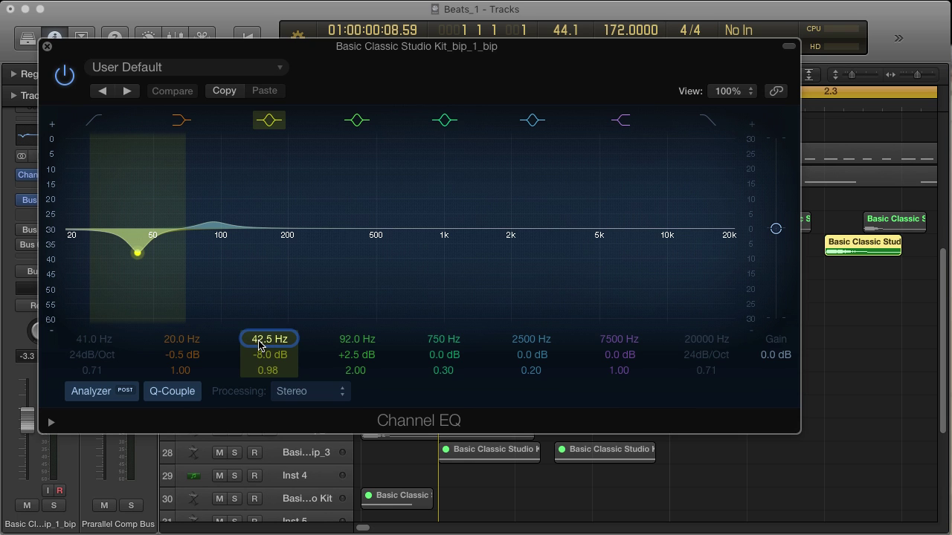
pyautogui.write('41.5')
pyautogui.press('Return')
pyautogui.press('space')
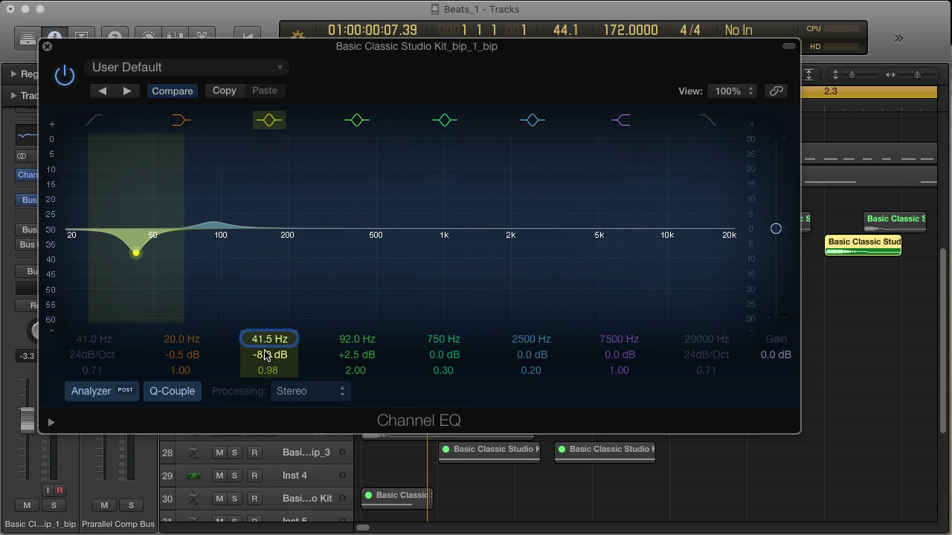
pyautogui.press('space')
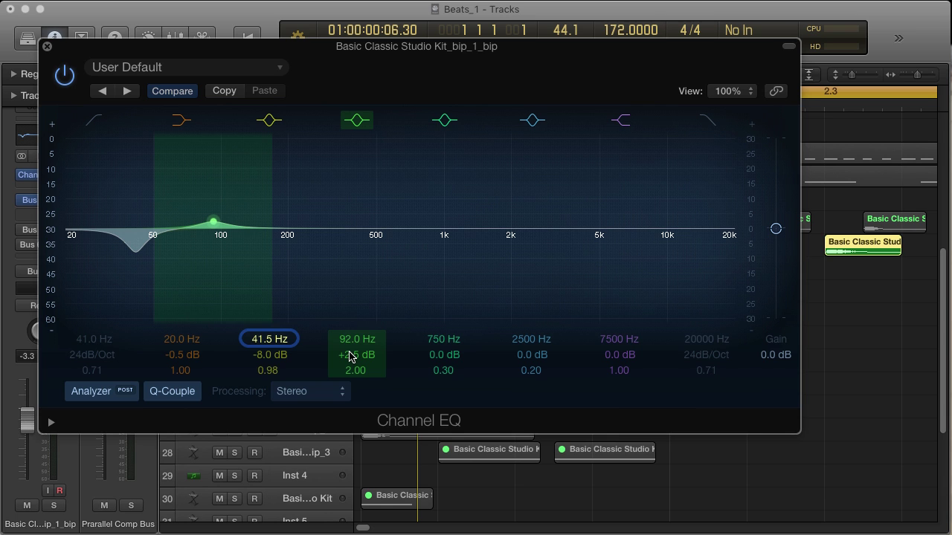
pyautogui.click(46, 47)
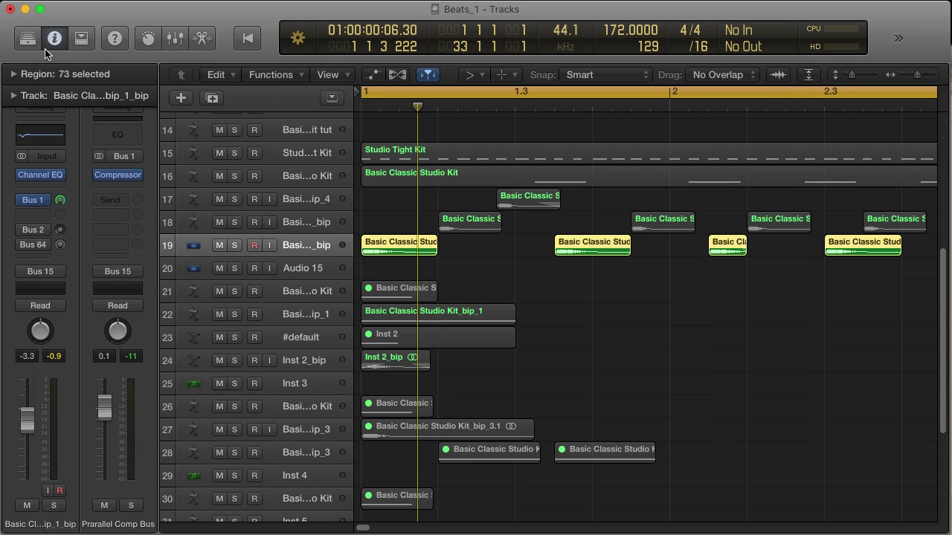
# - Compare the bounced drum track's sound with the Bus 1 parallel compression send on and bypassed
pyautogui.press('space')
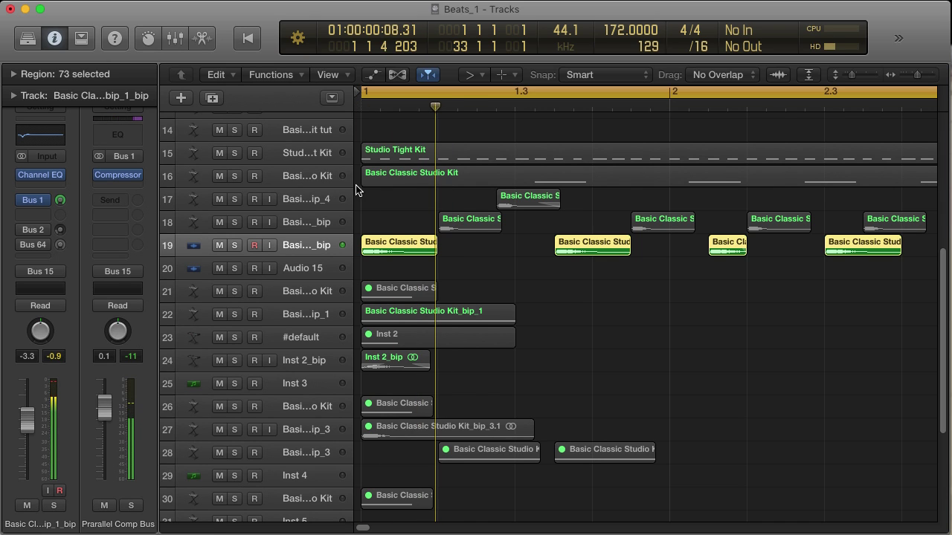
pyautogui.press('space')
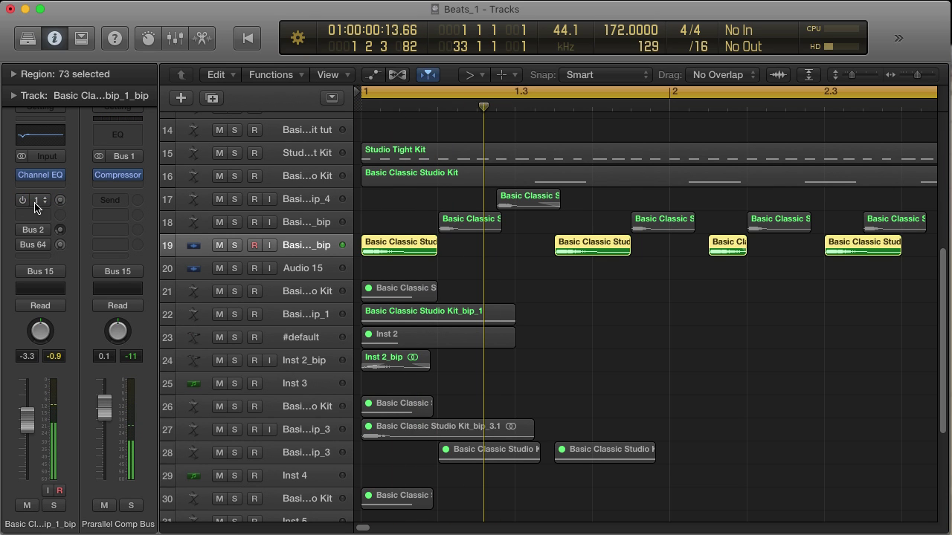
pyautogui.press('space')
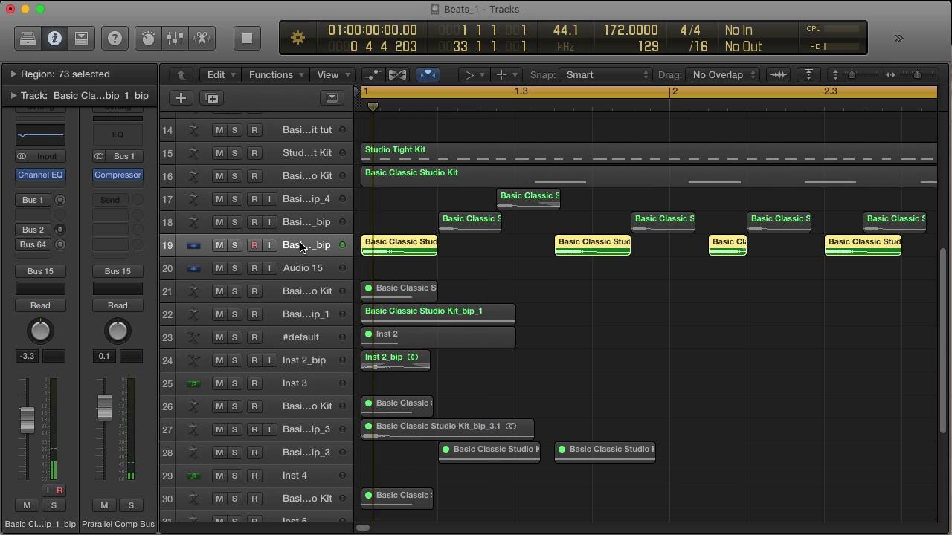